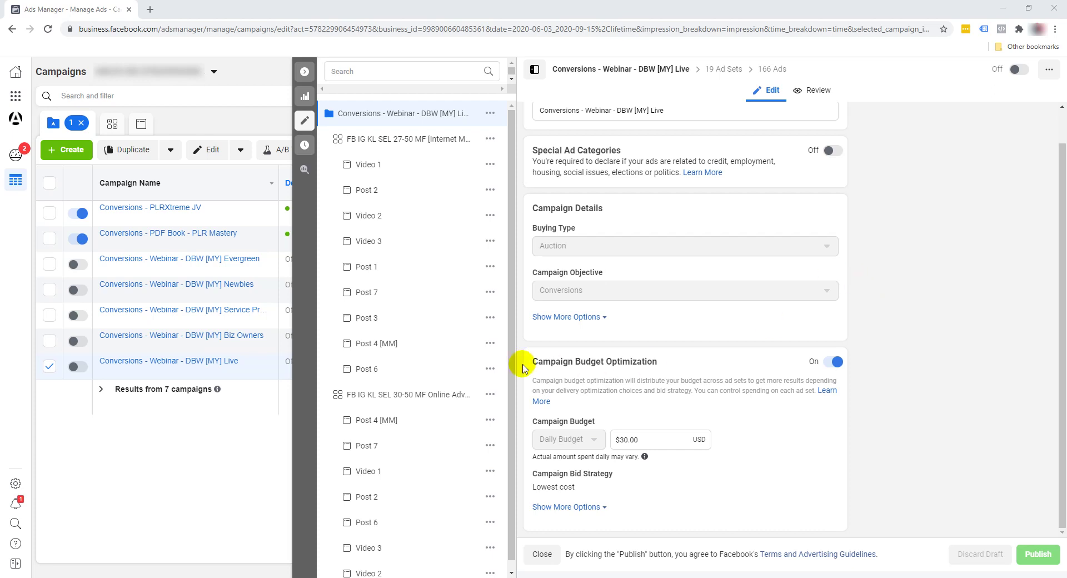
# - Collapse the campaign edit pane and list the Live webinar campaign's 19 ad sets with cost per lead
pyautogui.moveTo(534, 362); pyautogui.dragTo(677, 357)
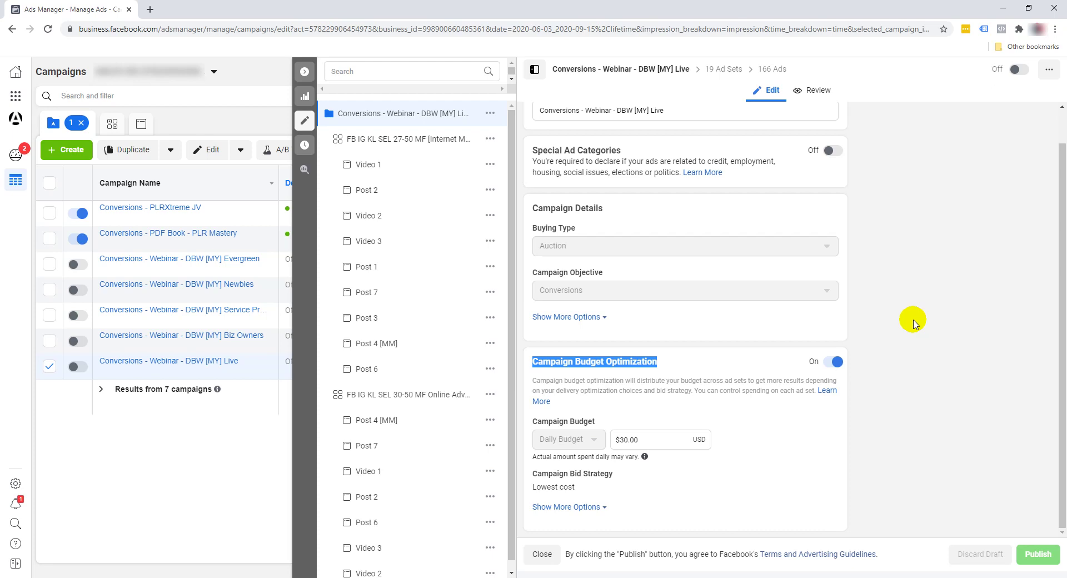
pyautogui.click(310, 74)
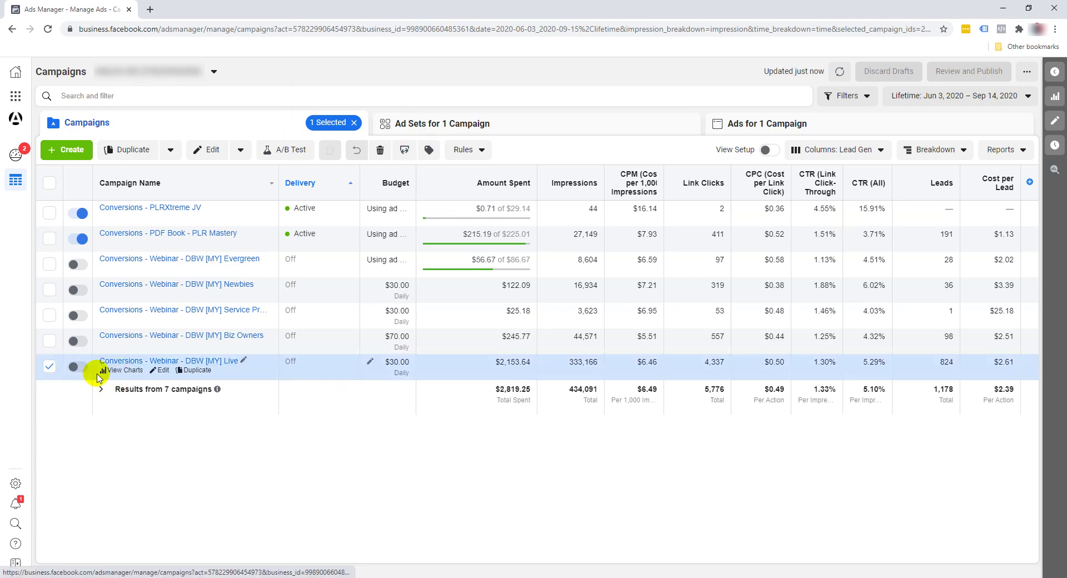
pyautogui.moveTo(167, 365)
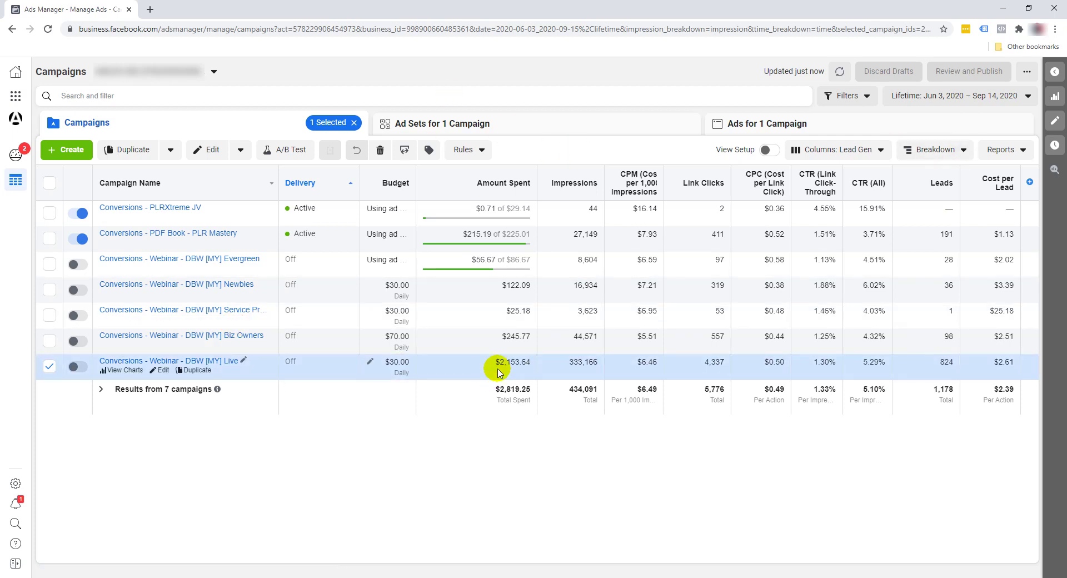
pyautogui.moveTo(500, 365)
pyautogui.click(536, 124)
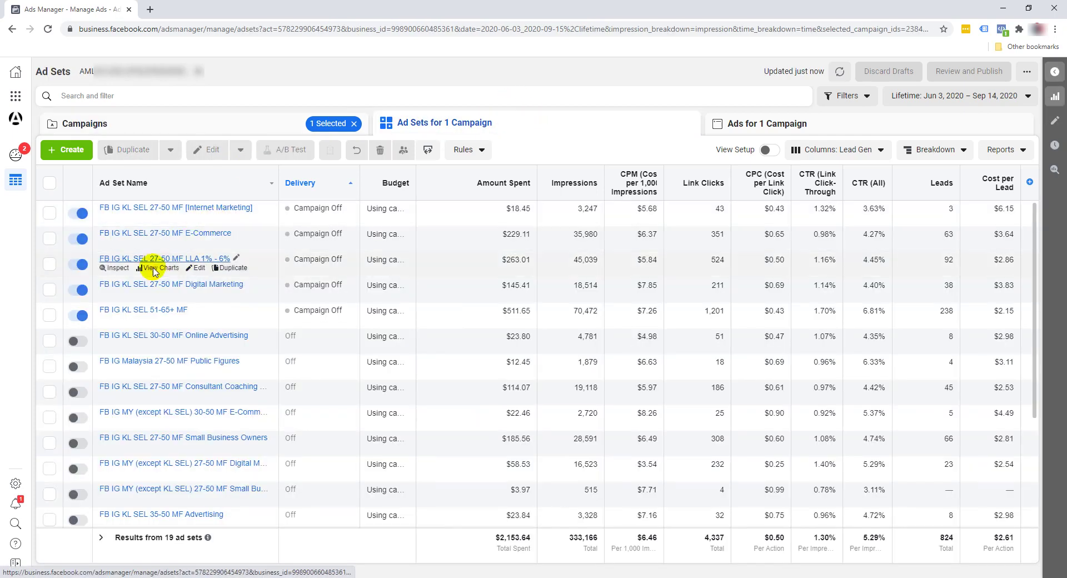
pyautogui.scroll(-3, 161, 411)
pyautogui.scroll(3, 179, 428)
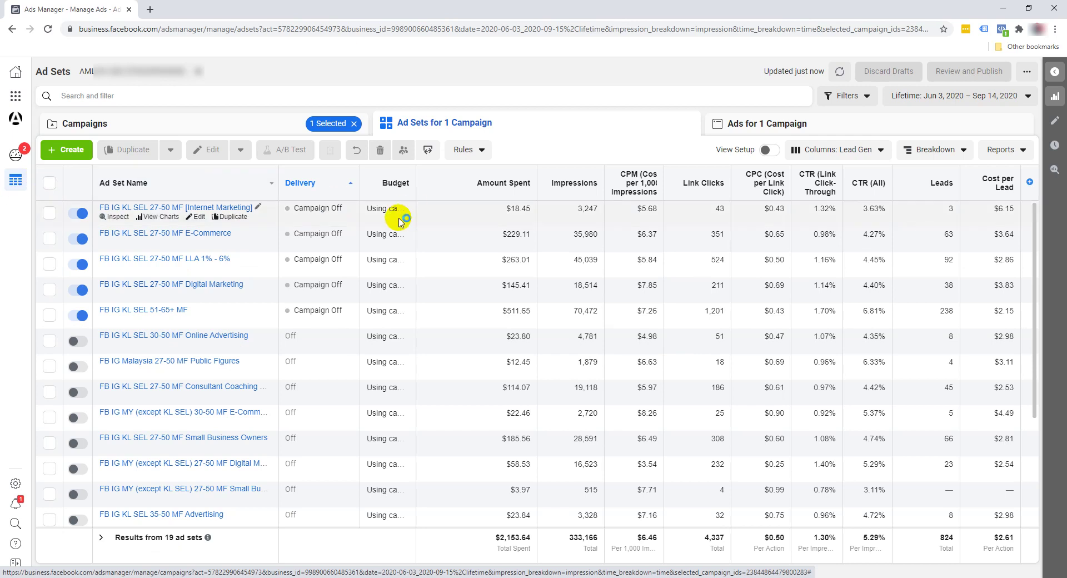
pyautogui.moveTo(175, 211)
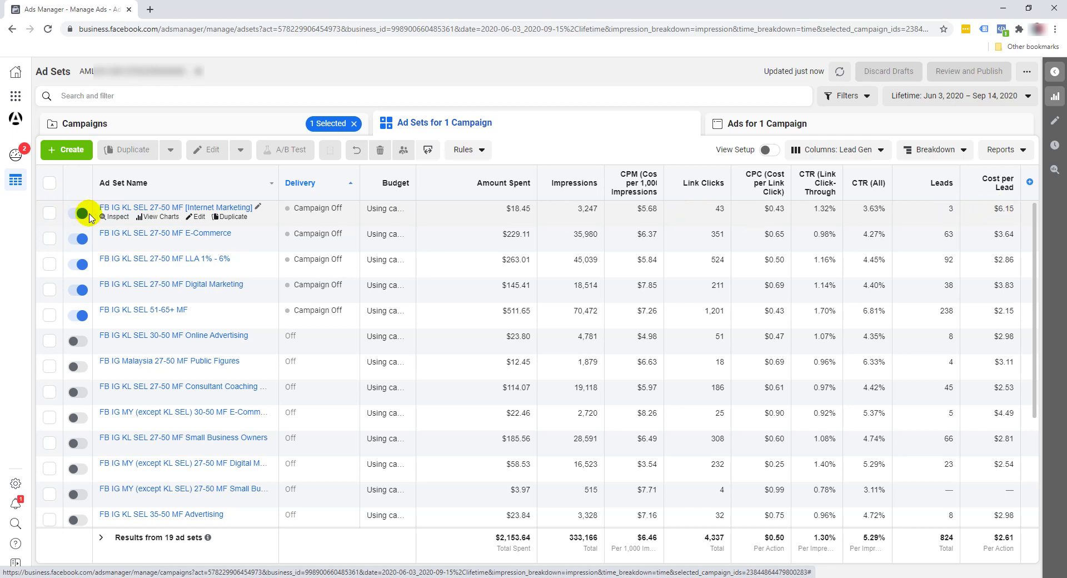
# - Turn off the over-$3 Internet Marketing, E-Commerce and Digital Marketing ad sets and publish
pyautogui.click(78, 213)
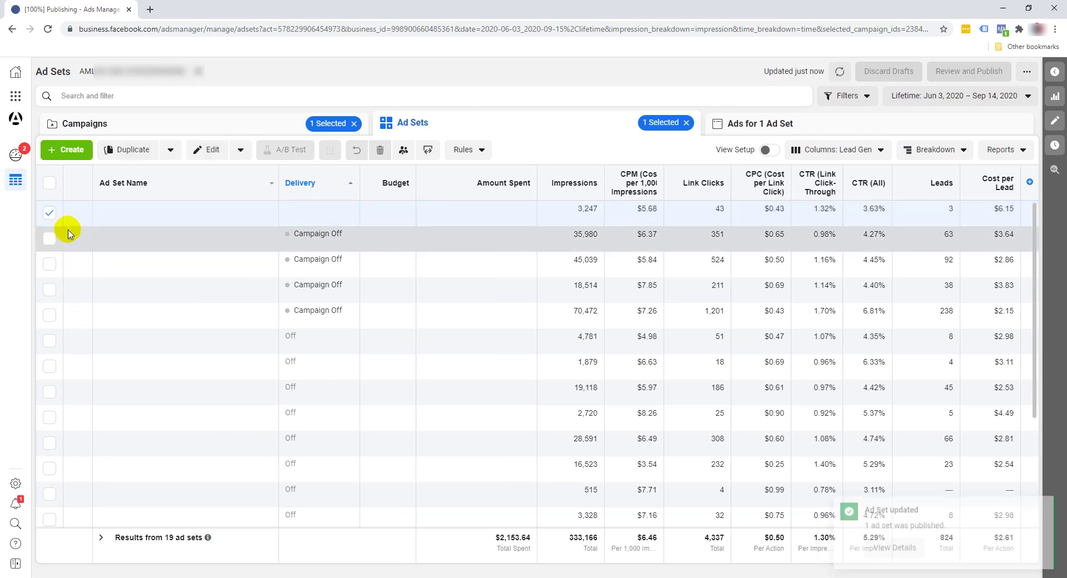
pyautogui.click(47, 313)
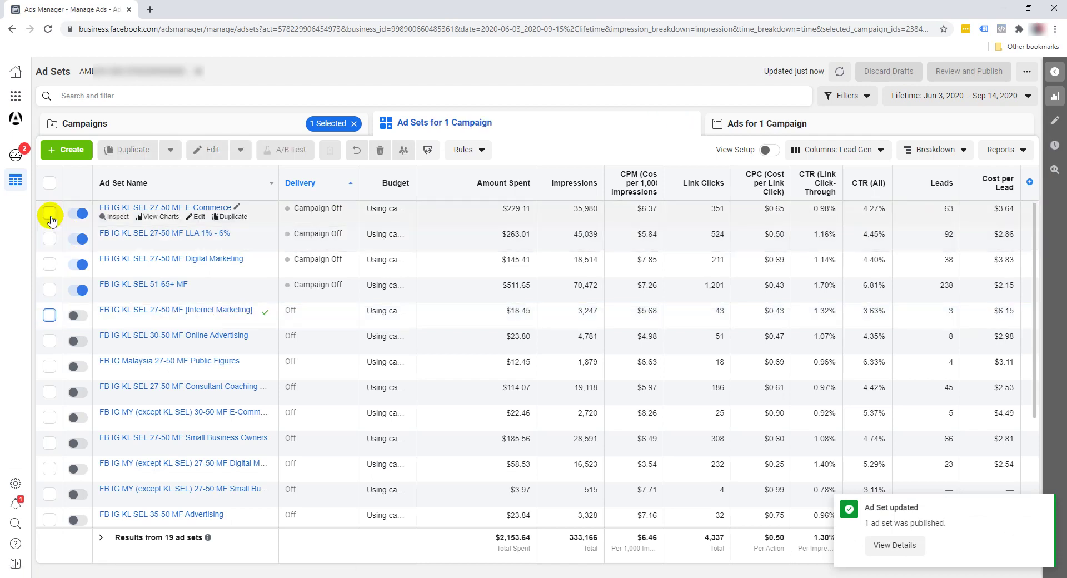
pyautogui.click(49, 213)
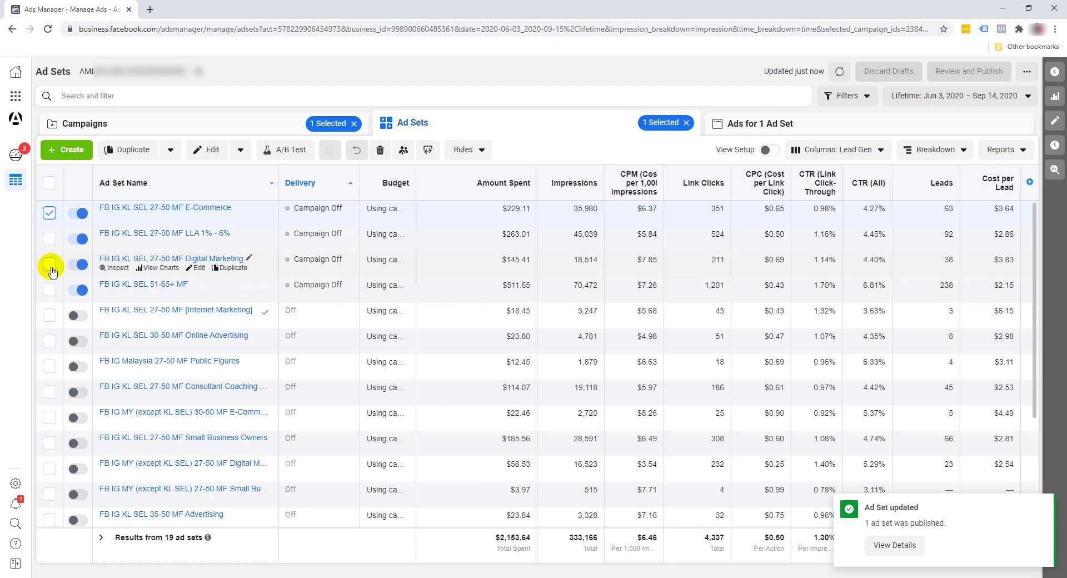
pyautogui.click(50, 264)
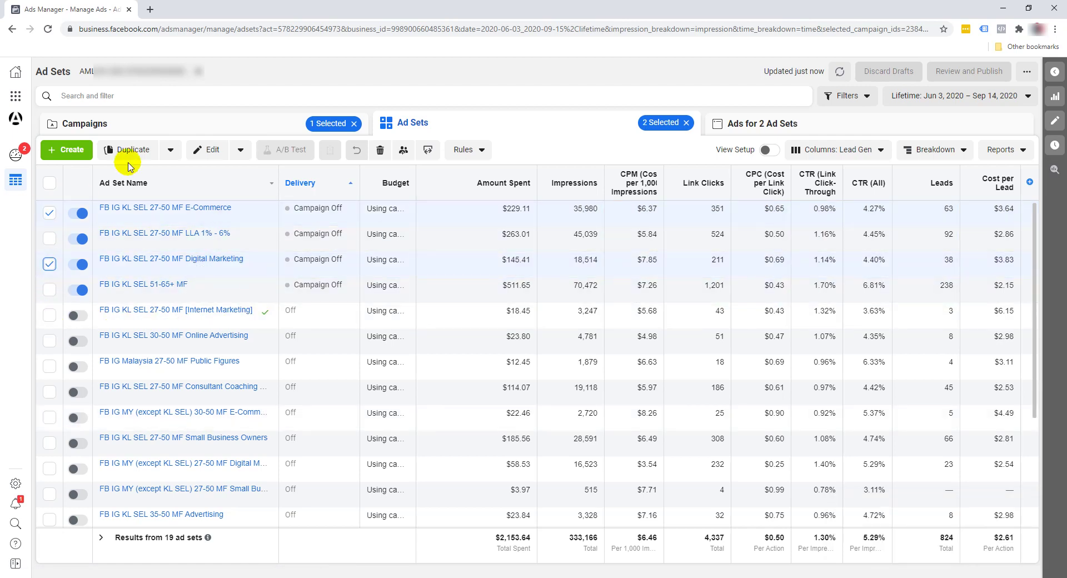
pyautogui.click(238, 153)
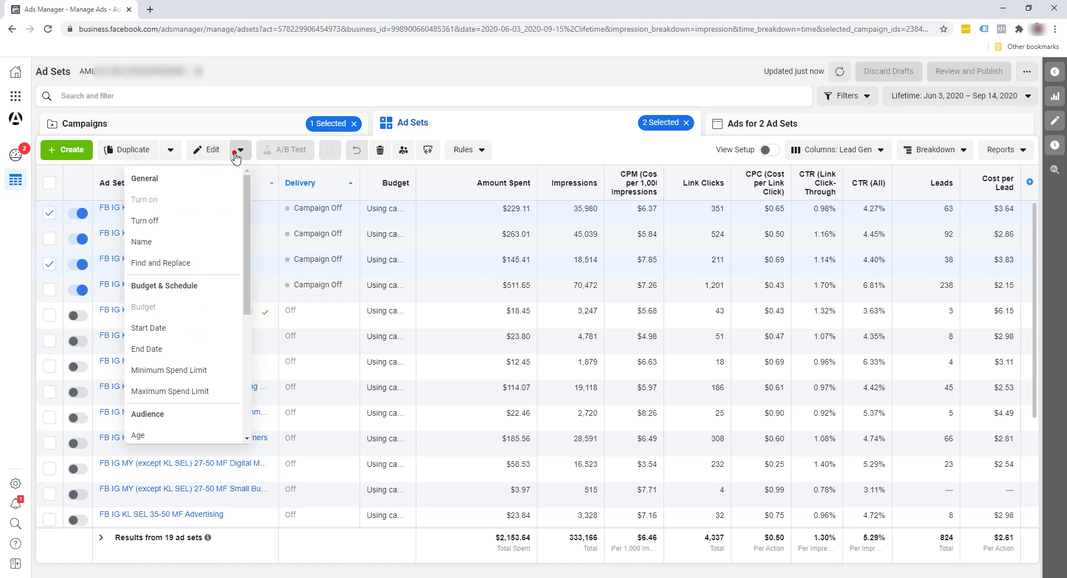
pyautogui.click(195, 220)
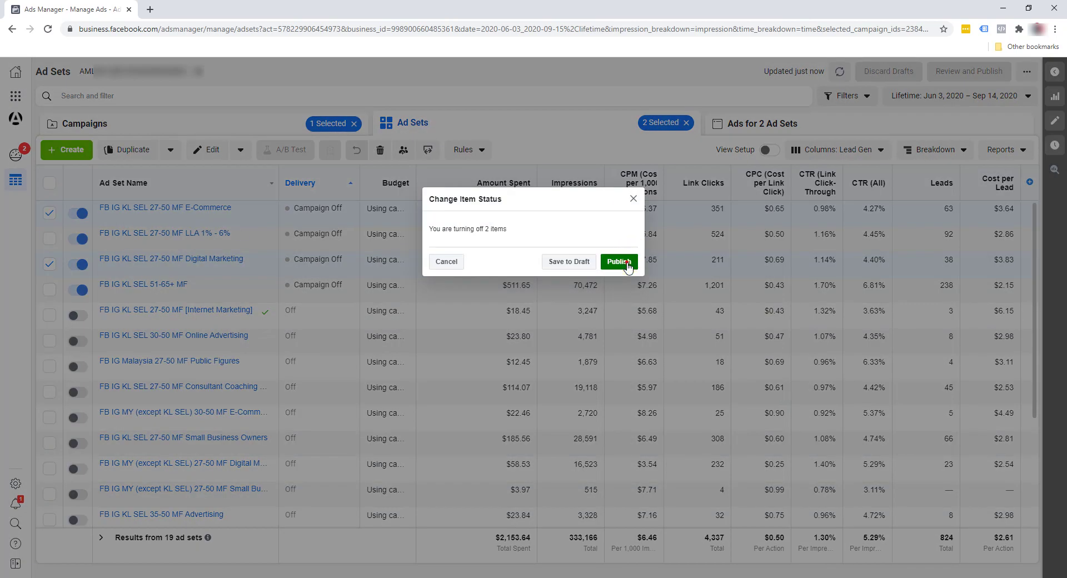
pyautogui.click(619, 262)
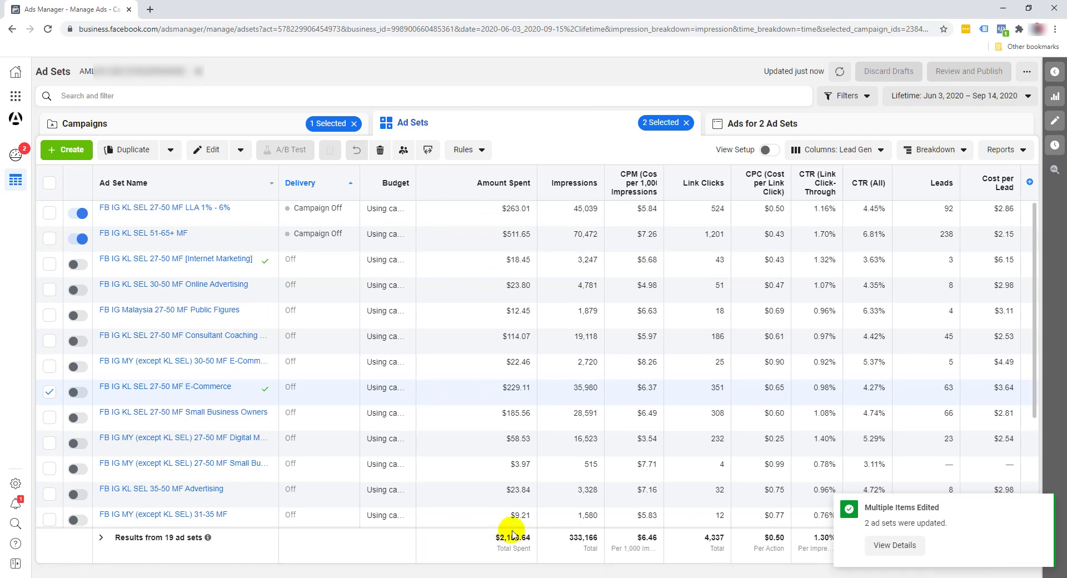
pyautogui.click(1041, 501)
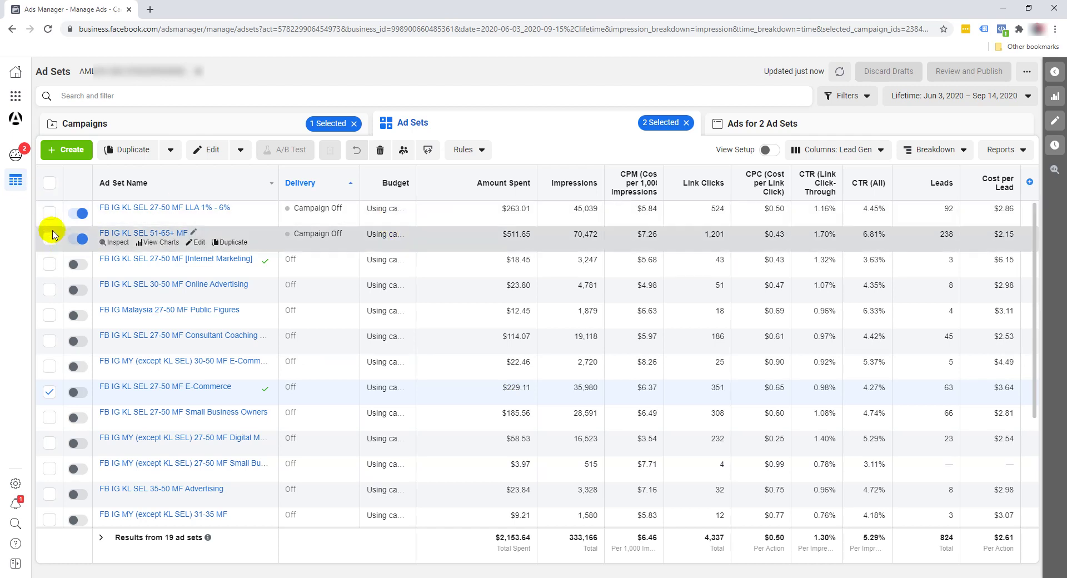
# - Clear the selection, then tick LLA 1%-6%, Online Advertising, 27-50 consultant coaching, Small Business Owners, MY 27-50 digital
pyautogui.click(49, 183)
pyautogui.click(49, 183)
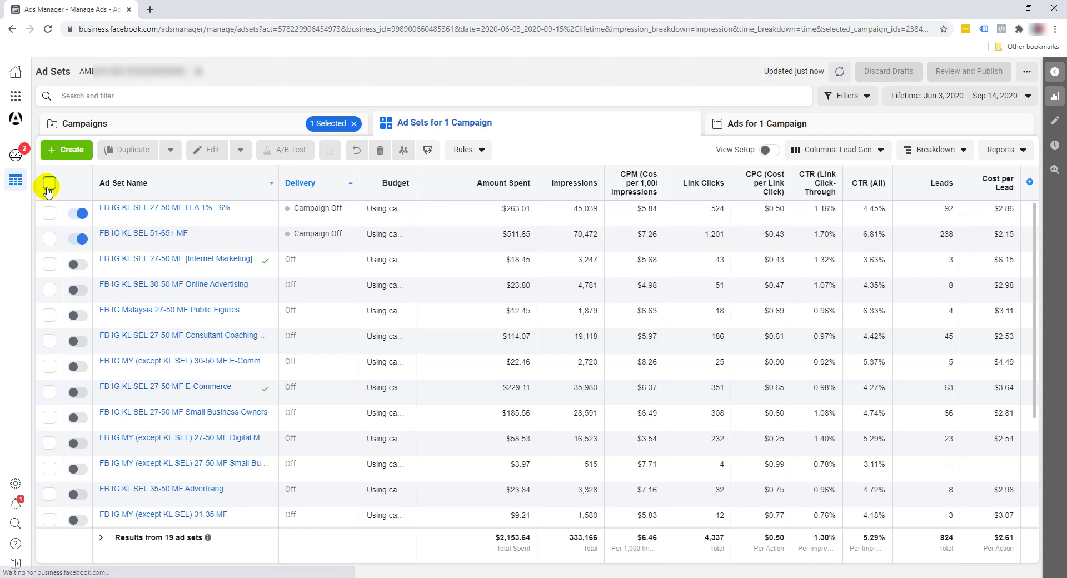
pyautogui.click(49, 184)
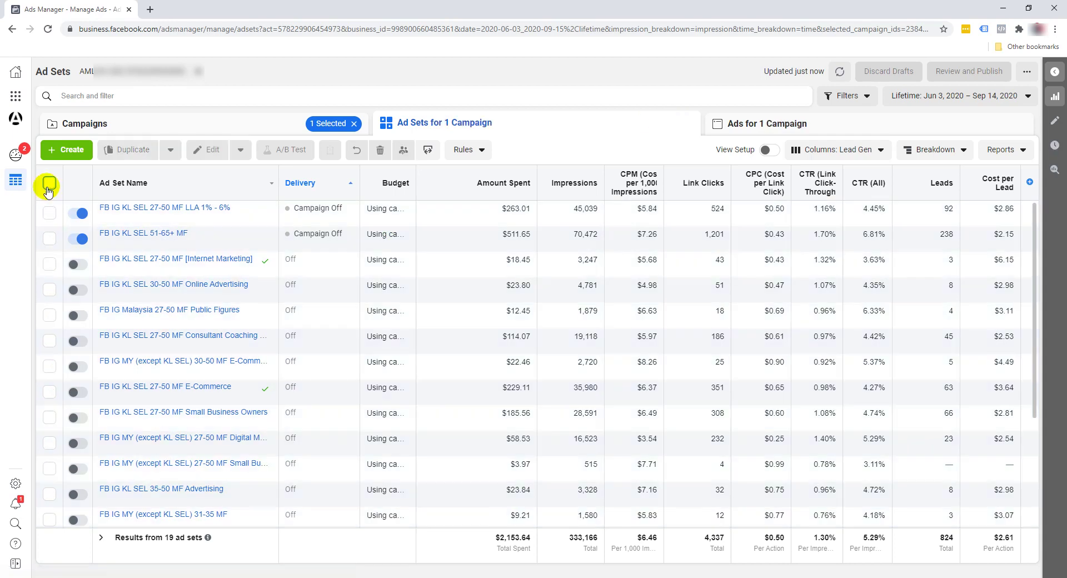
pyautogui.click(49, 239)
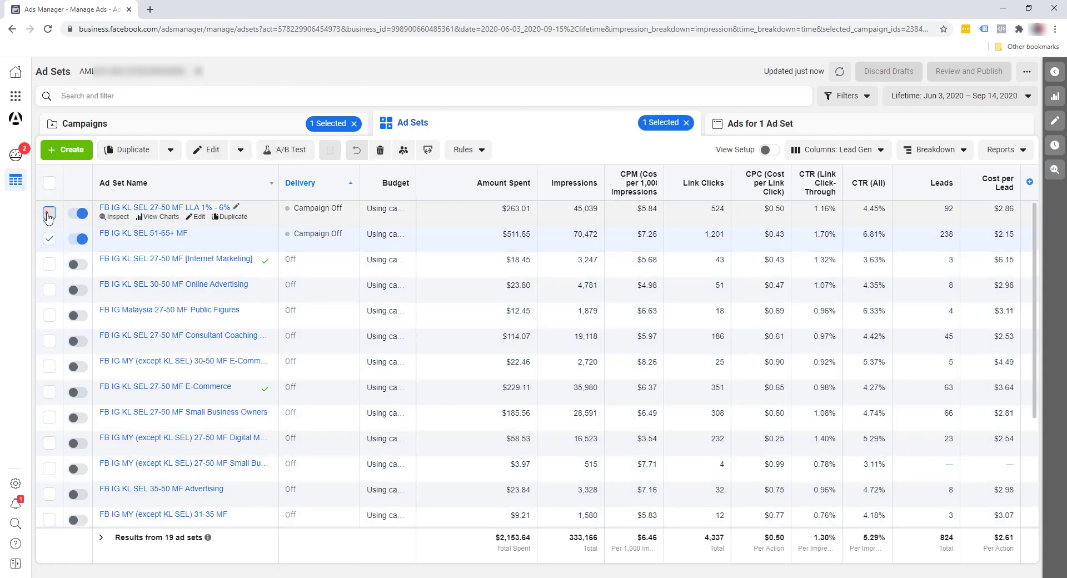
pyautogui.click(49, 213)
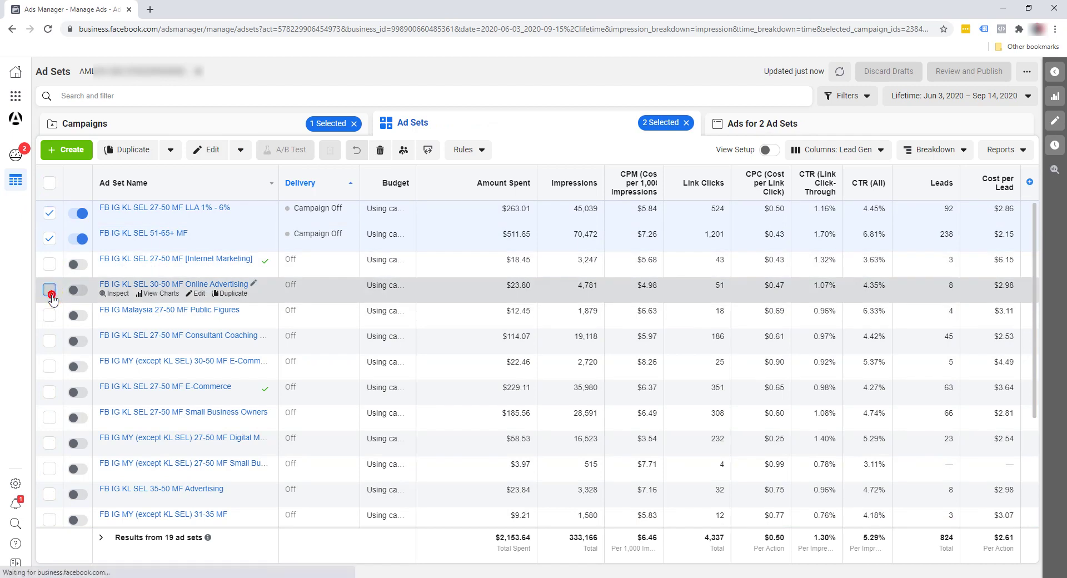
pyautogui.click(49, 290)
pyautogui.click(49, 340)
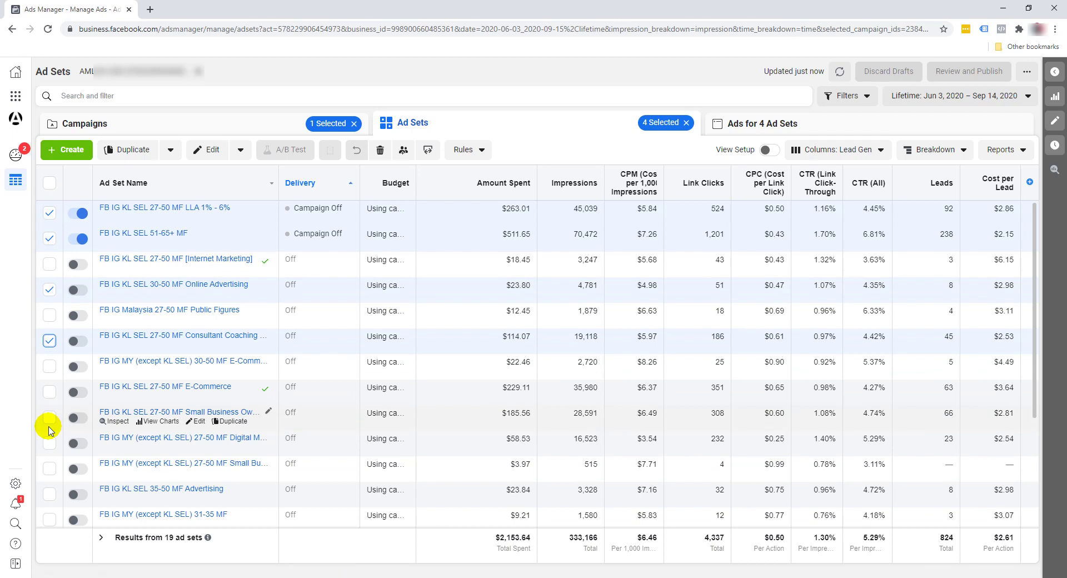
pyautogui.click(48, 417)
pyautogui.click(50, 443)
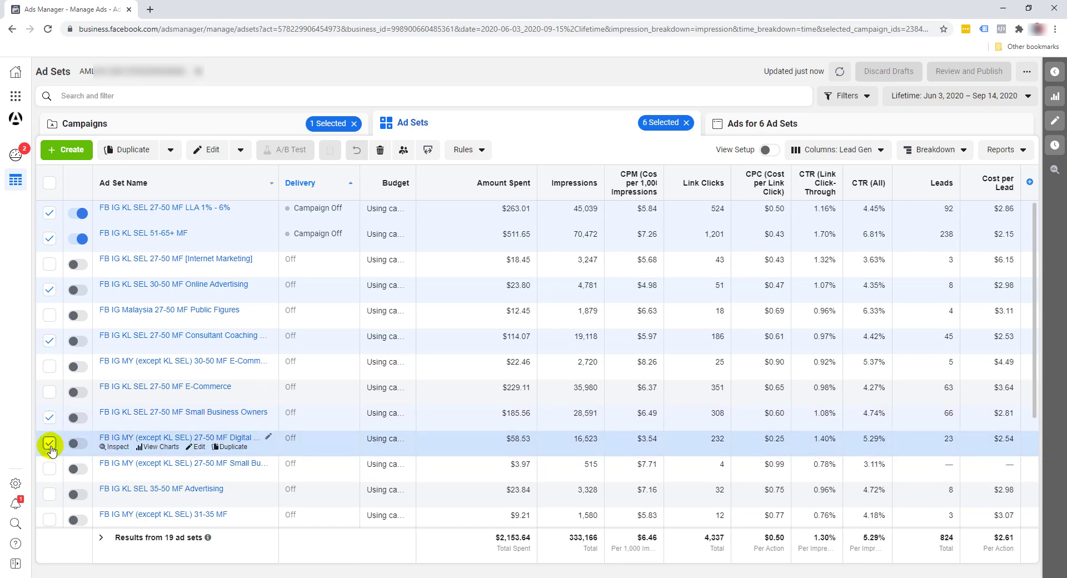
pyautogui.scroll(-1, 49, 447)
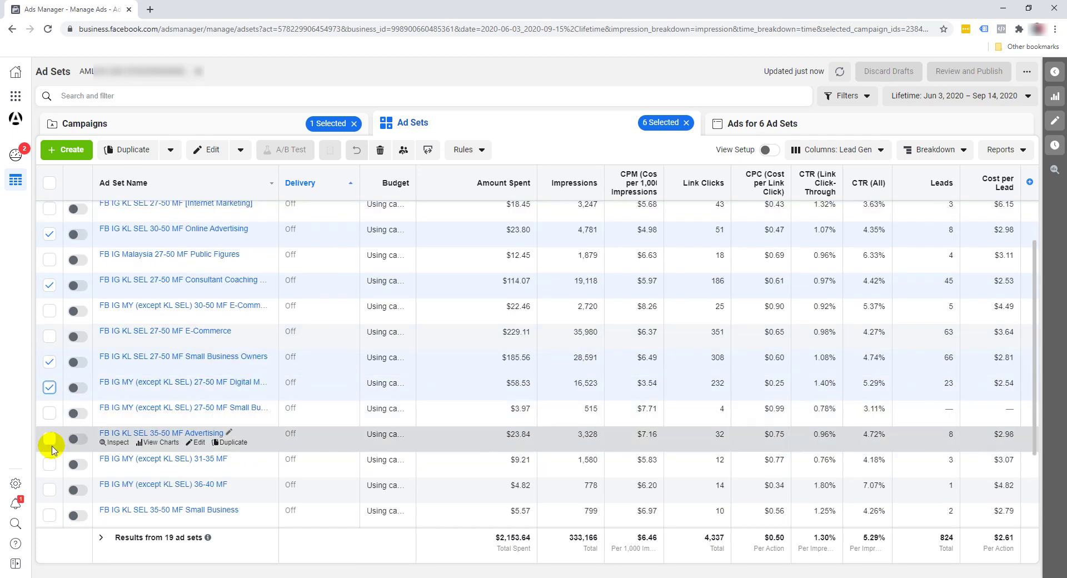
# - Also tick 35-50 MF Advertising, 31-35 MF, 35-50 MF Small Business, 35-50 MF Marketing, 41-50 MF, 51-65+ MF
pyautogui.click(49, 442)
pyautogui.scroll(-2, 50, 450)
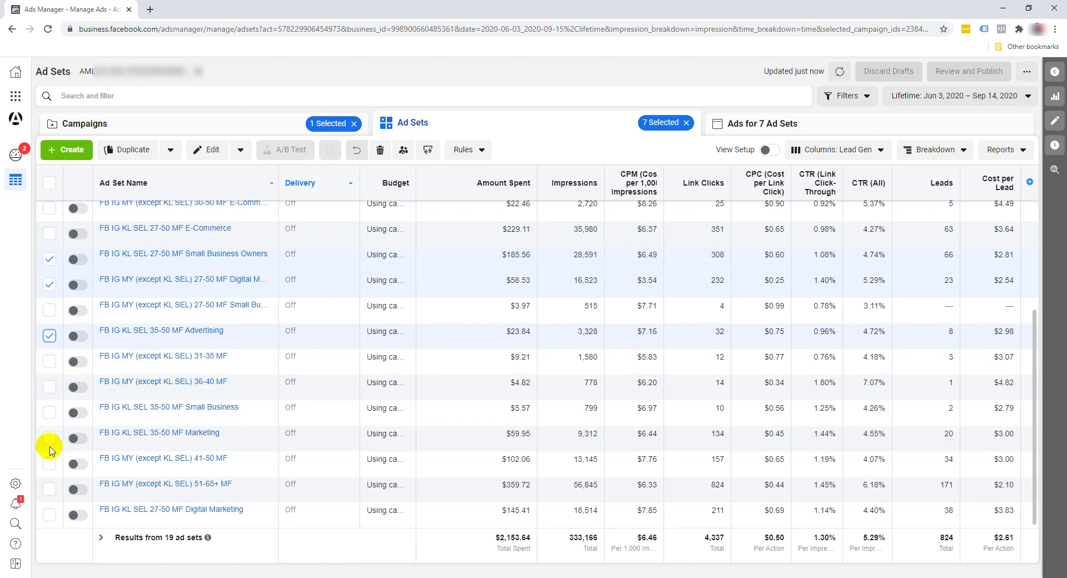
pyautogui.click(49, 362)
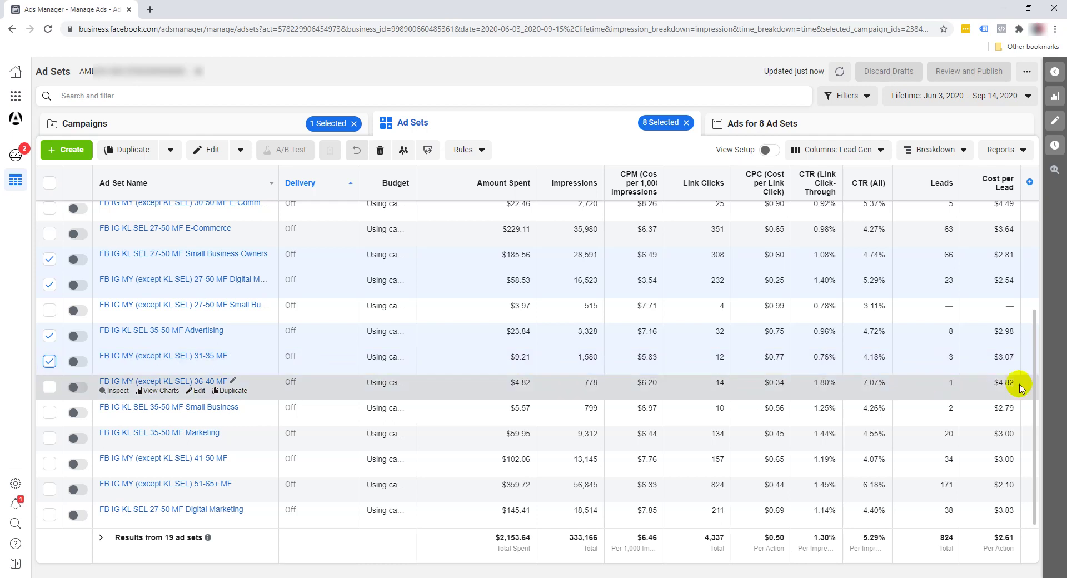
pyautogui.click(49, 413)
pyautogui.click(49, 438)
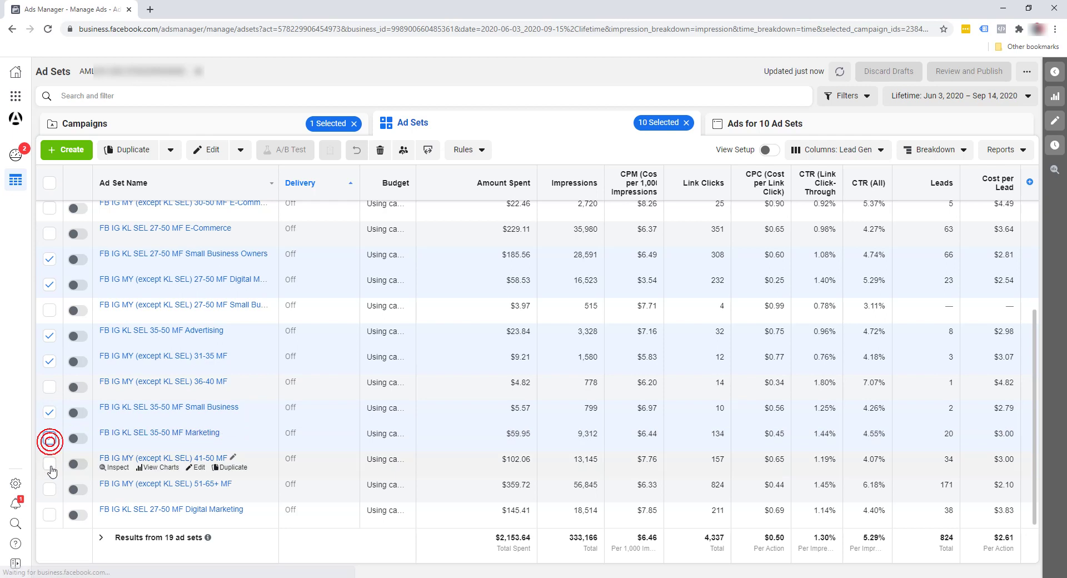
pyautogui.click(50, 464)
pyautogui.click(49, 489)
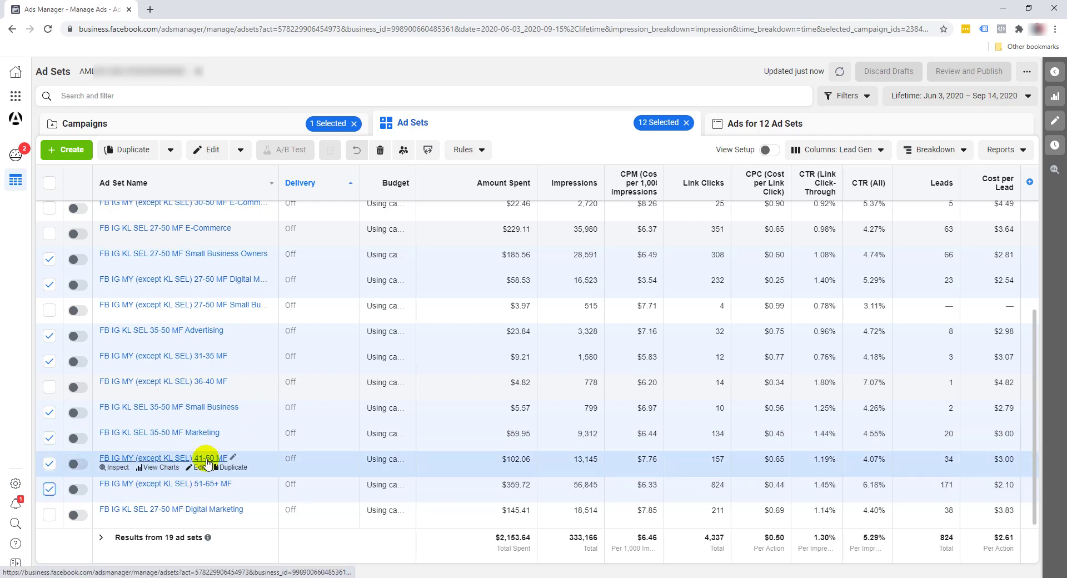
pyautogui.scroll(3, 183, 267)
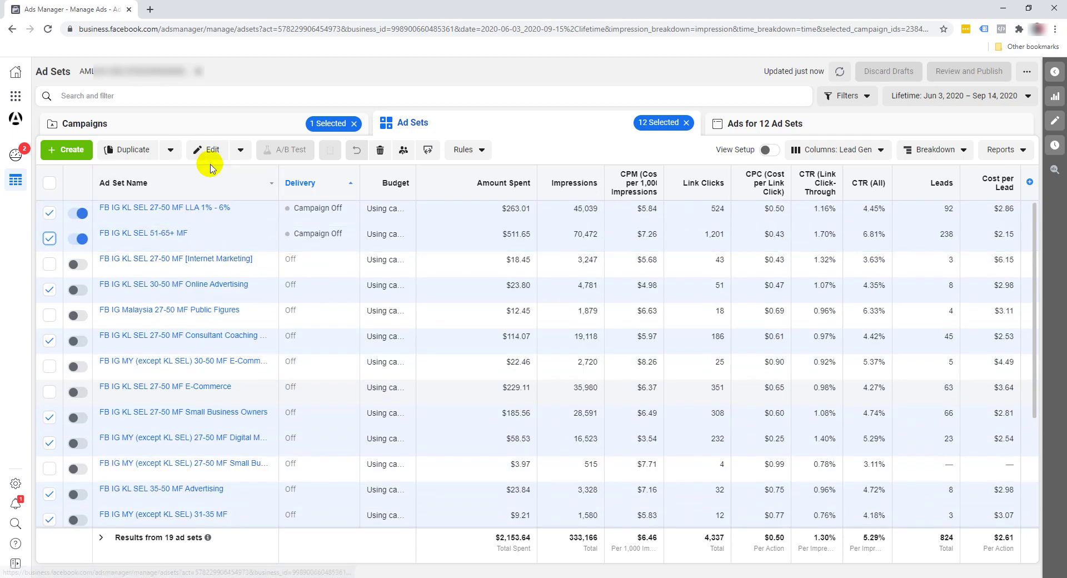
# - Turn on the twelve chosen ad sets, publish the status change, and clear the selection
pyautogui.click(242, 151)
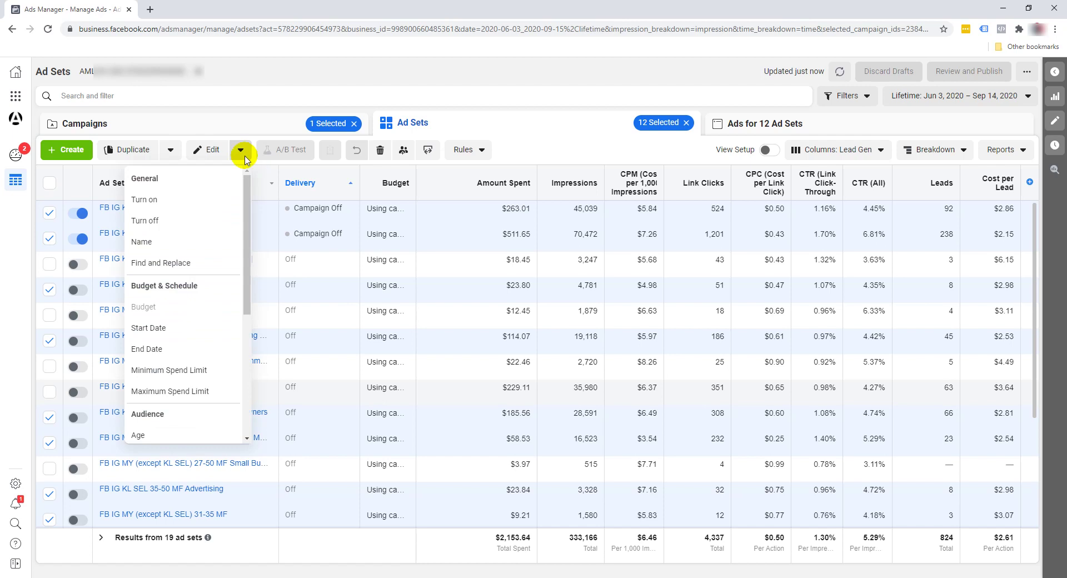
pyautogui.click(193, 201)
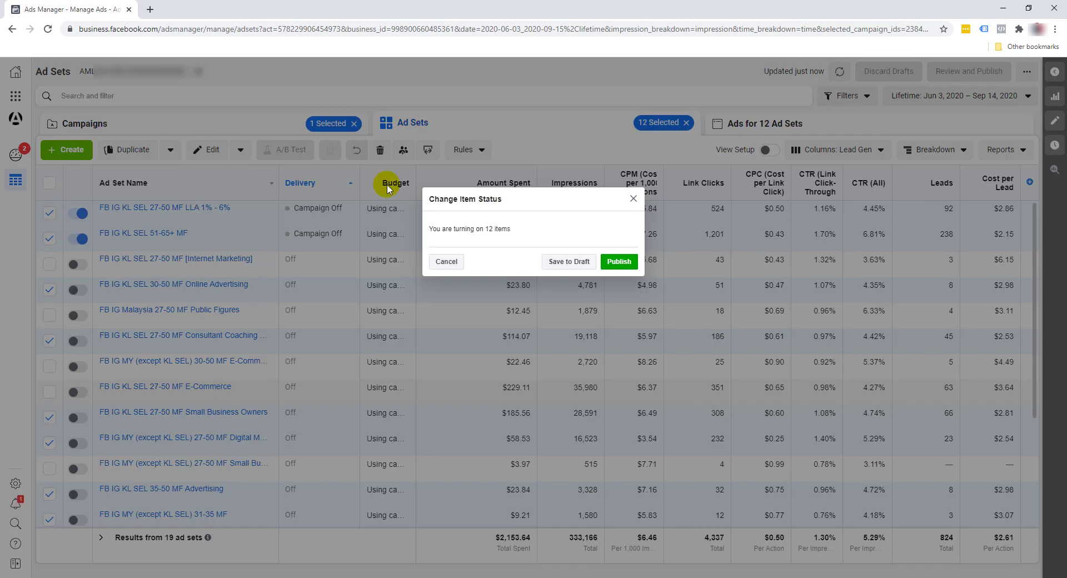
pyautogui.click(621, 260)
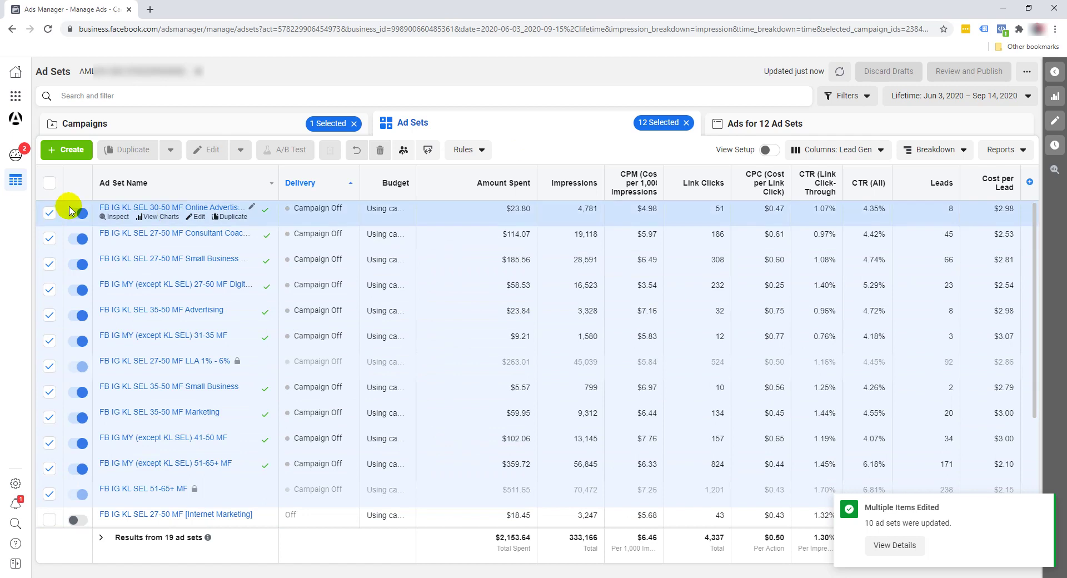
pyautogui.click(50, 183)
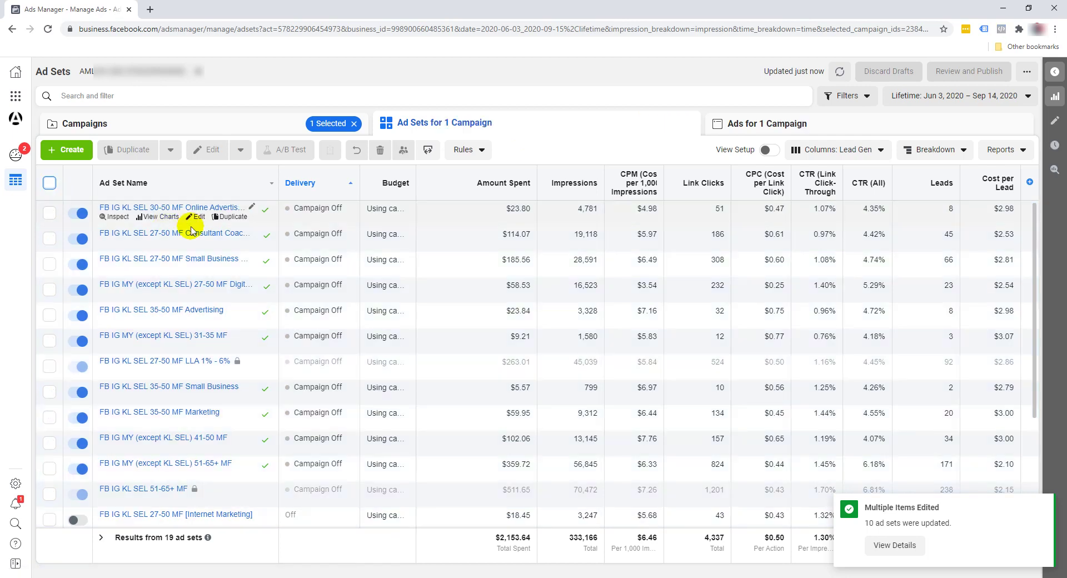
pyautogui.moveTo(192, 233)
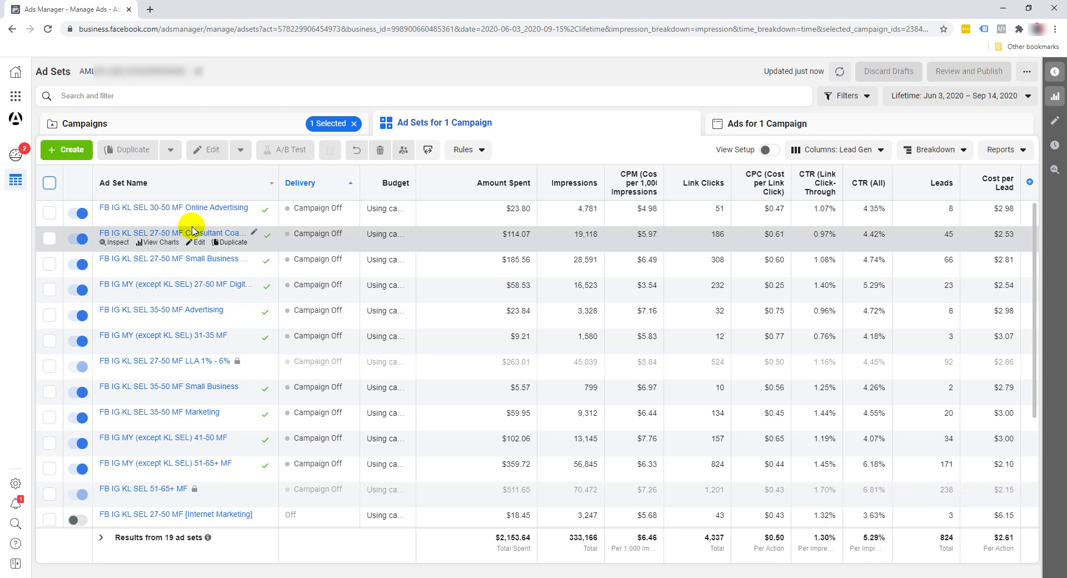
# - Range-select the twelve switched-on ad sets, from 30-50 MF Online Advertising through the twelfth row
pyautogui.click(50, 213)
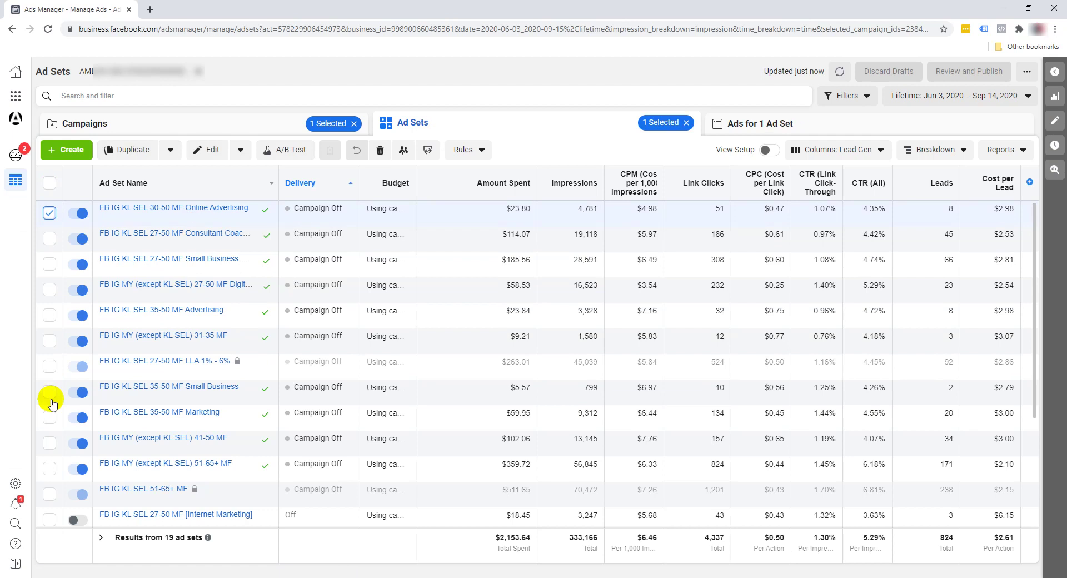
pyautogui.keyDown('shift'); pyautogui.click(49, 494); pyautogui.keyUp('shift')
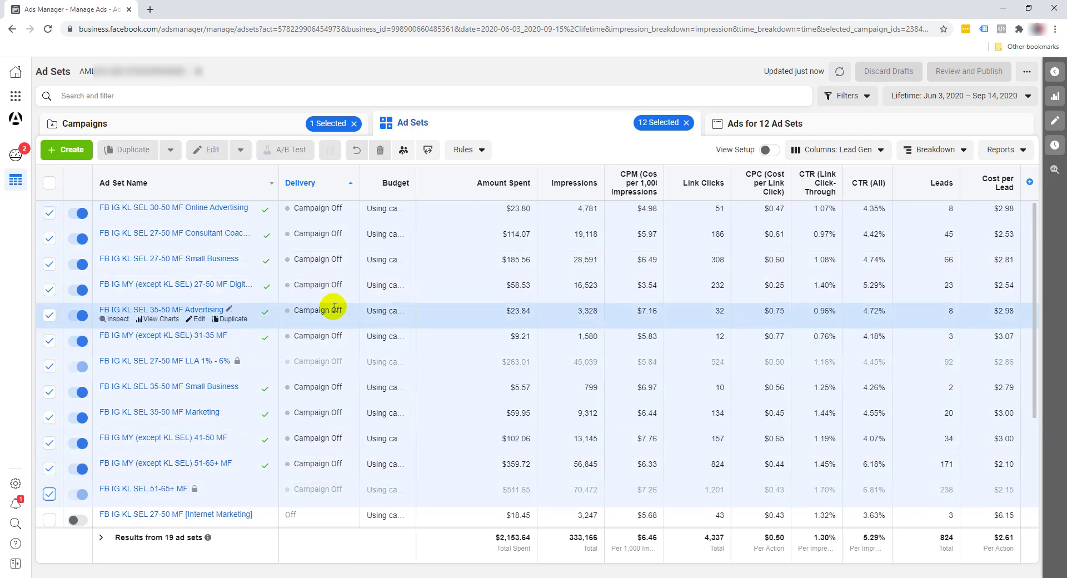
pyautogui.scroll(-2, 262, 348)
pyautogui.scroll(2, 258, 336)
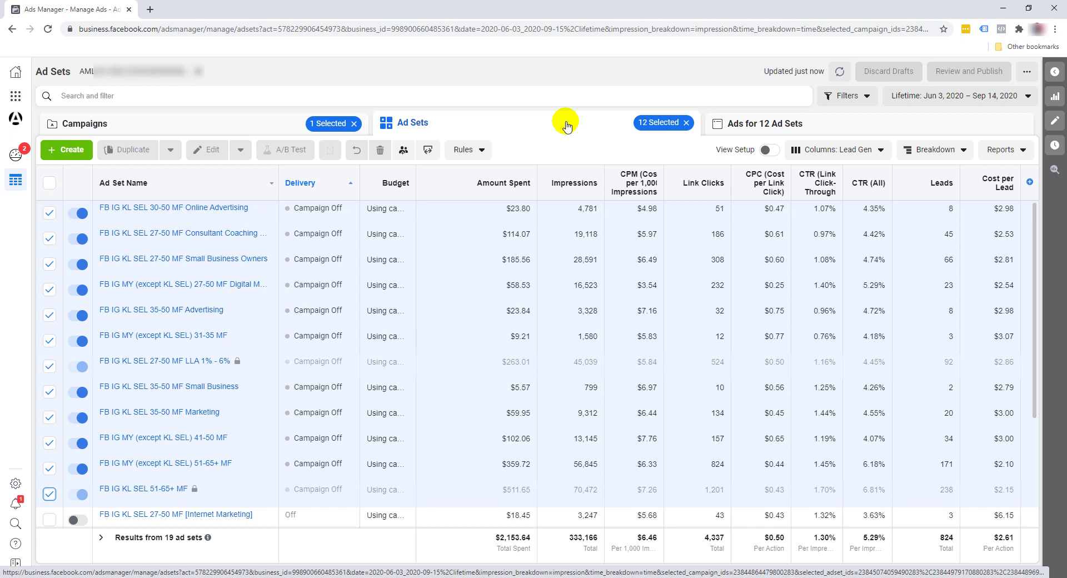
# - Calculate 12 × 5 = 60 in Windows Calculator, then close it
pyautogui.press('super')
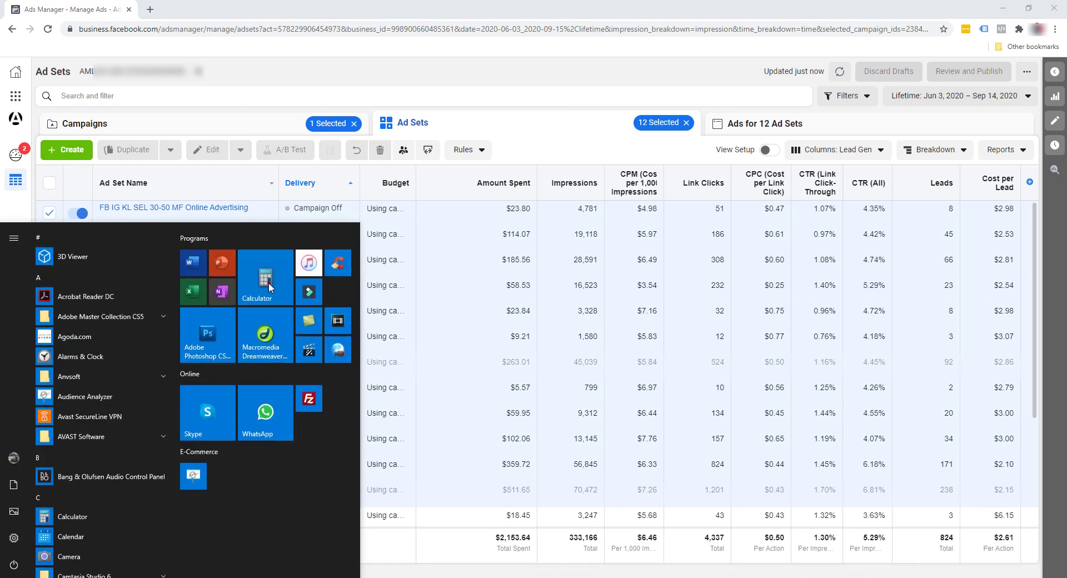
pyautogui.click(269, 282)
pyautogui.write('12*5')
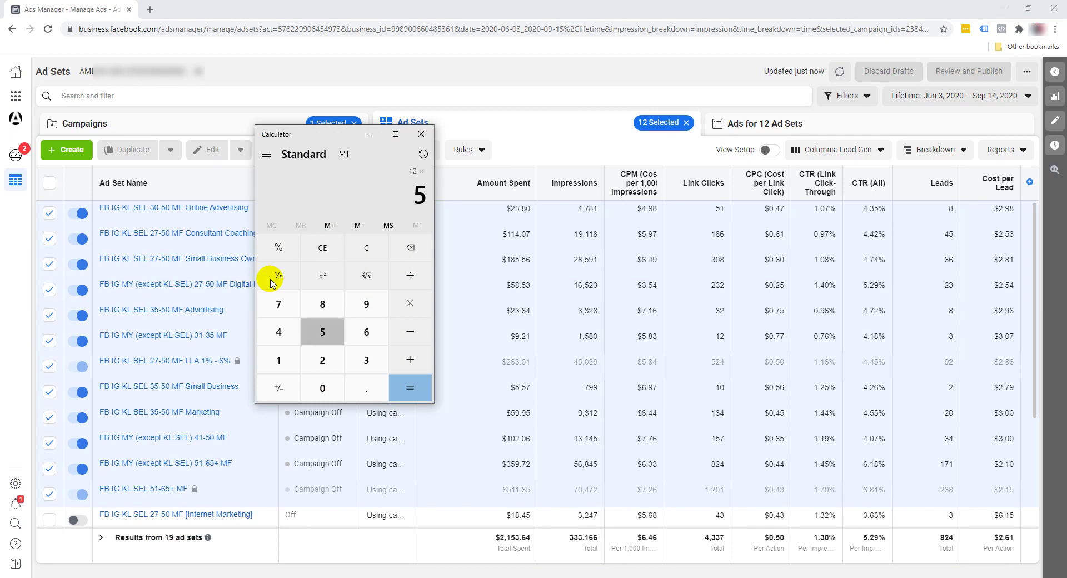
pyautogui.press('Return')
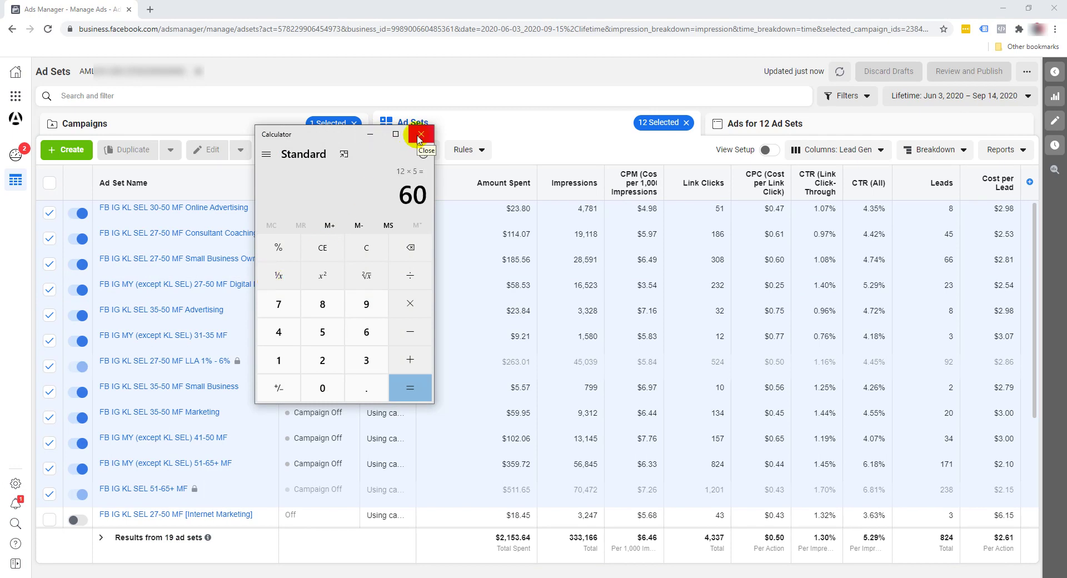
pyautogui.click(420, 135)
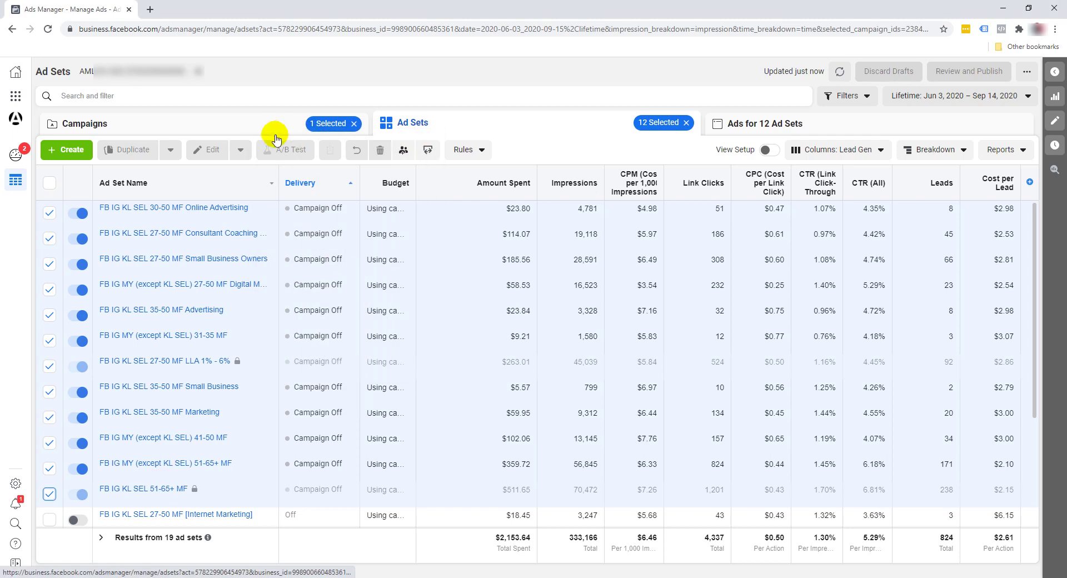
# - Switch on the Conversions - Webinar - DBW [MY] Live campaign in the Campaigns list
pyautogui.click(269, 129)
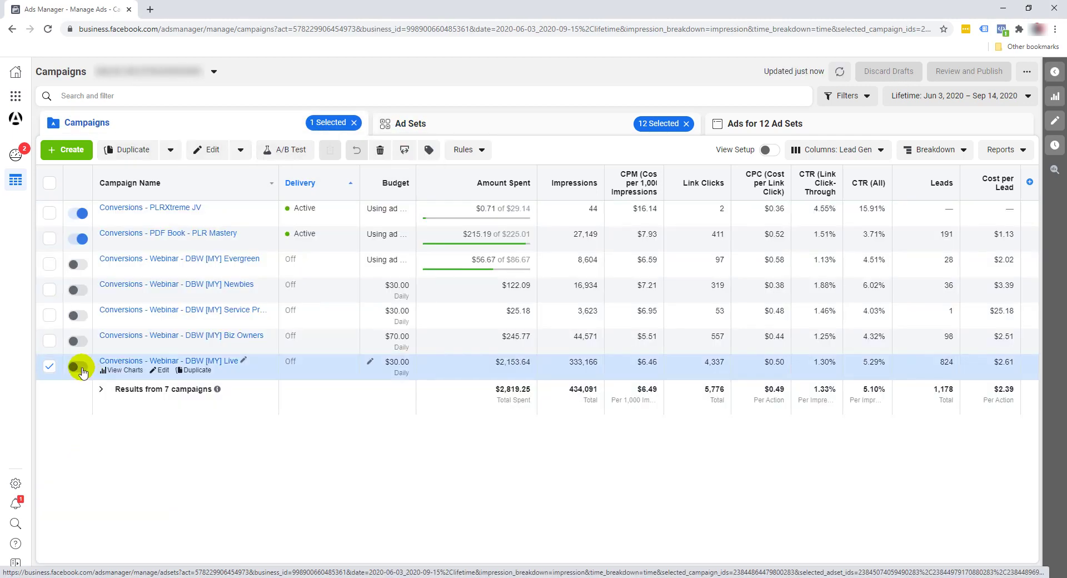
pyautogui.click(81, 370)
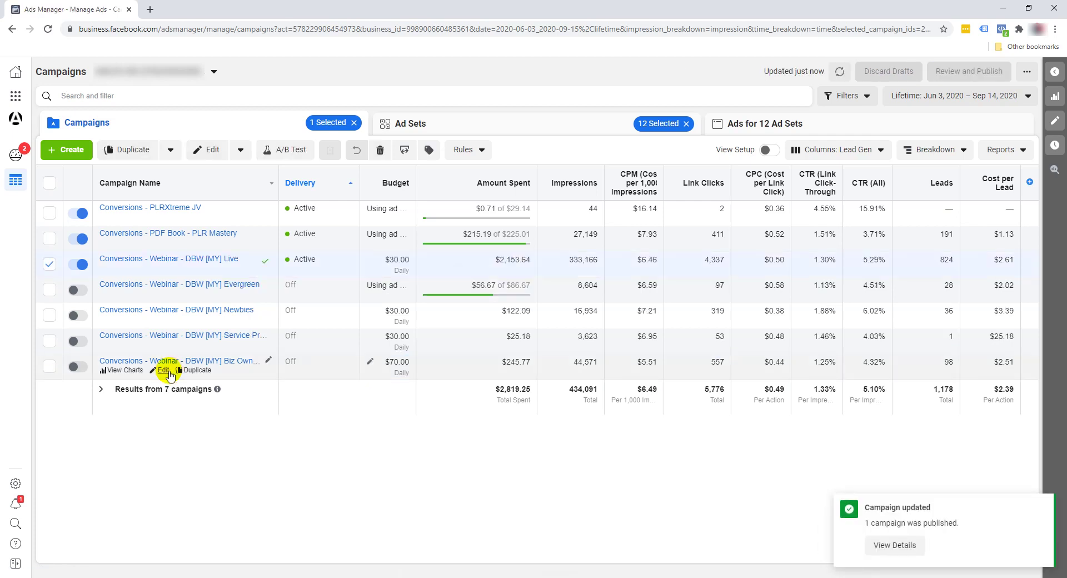
pyautogui.click(170, 376)
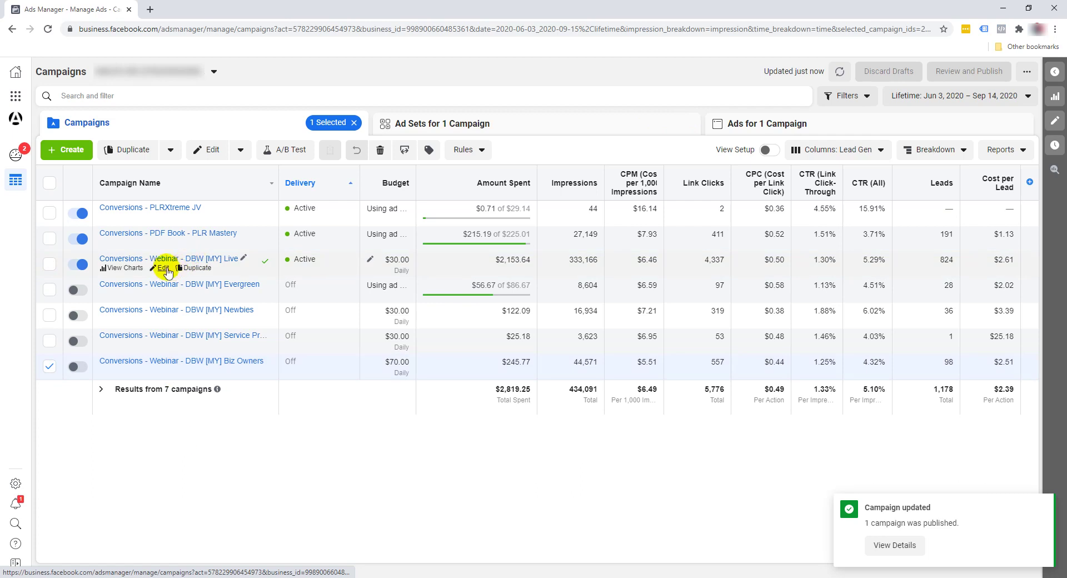
# - Set the Live campaign's daily budget to $60.00 and publish the change
pyautogui.click(163, 268)
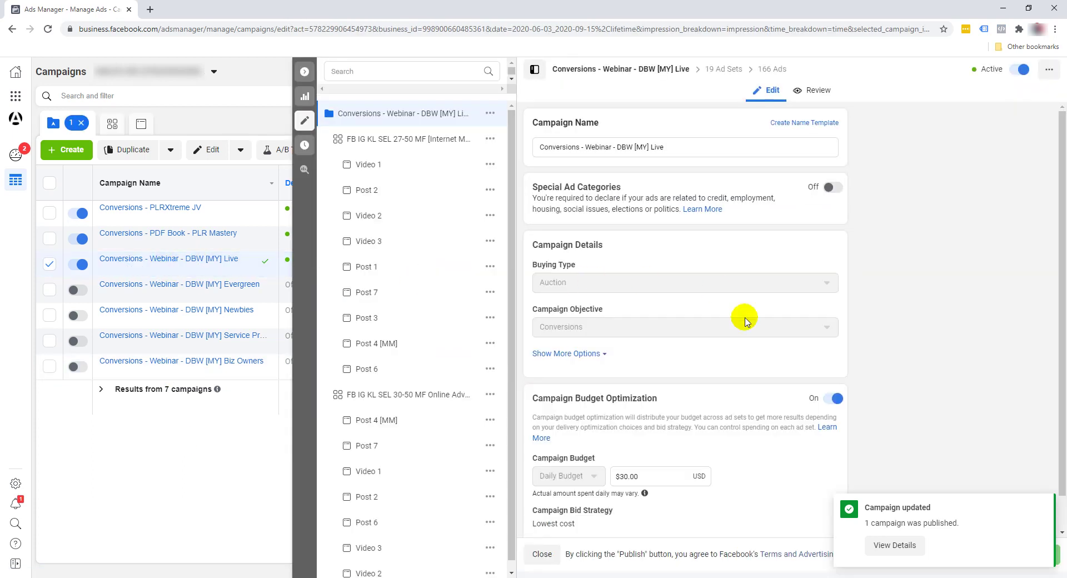
pyautogui.scroll(-1, 731, 360)
pyautogui.click(621, 439)
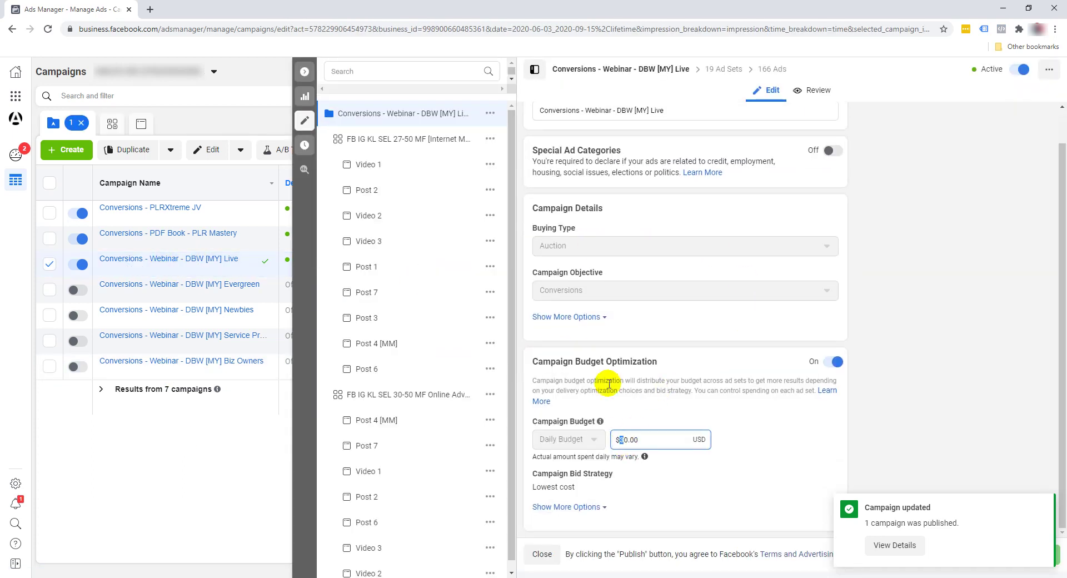
pyautogui.write('6')
pyautogui.click(703, 404)
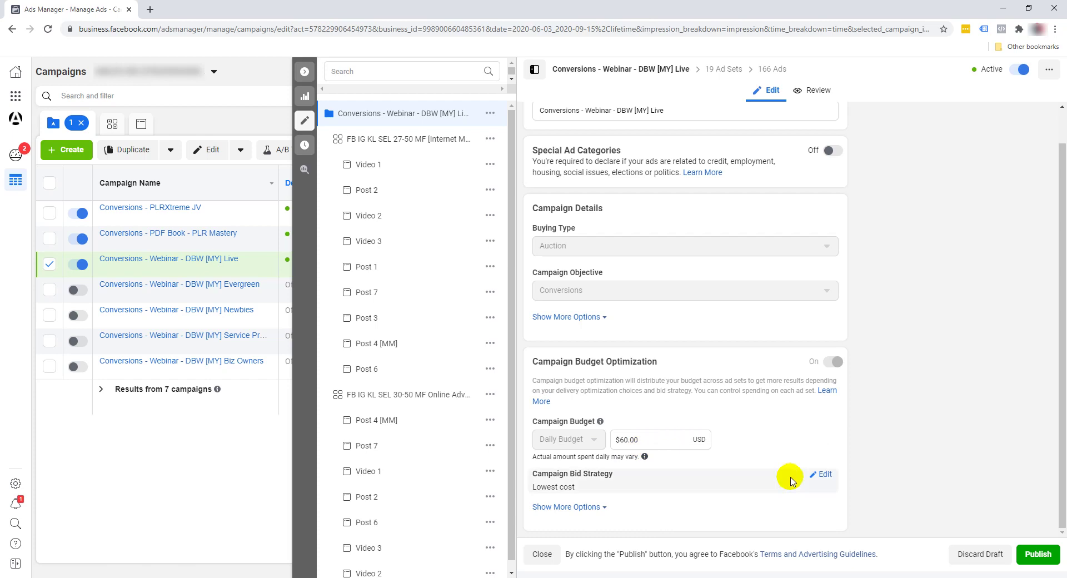
pyautogui.click(1054, 553)
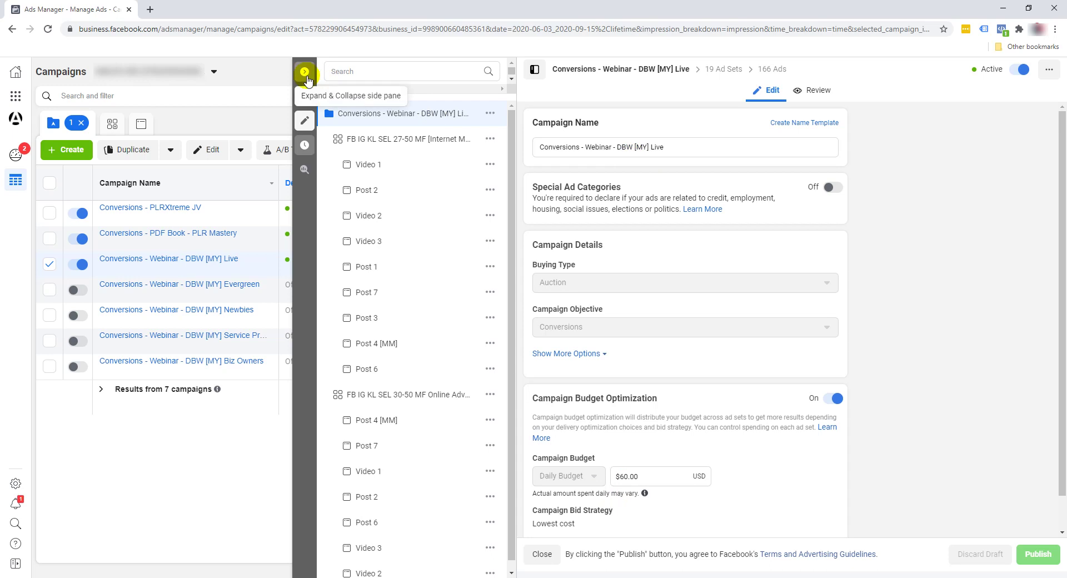
pyautogui.click(306, 78)
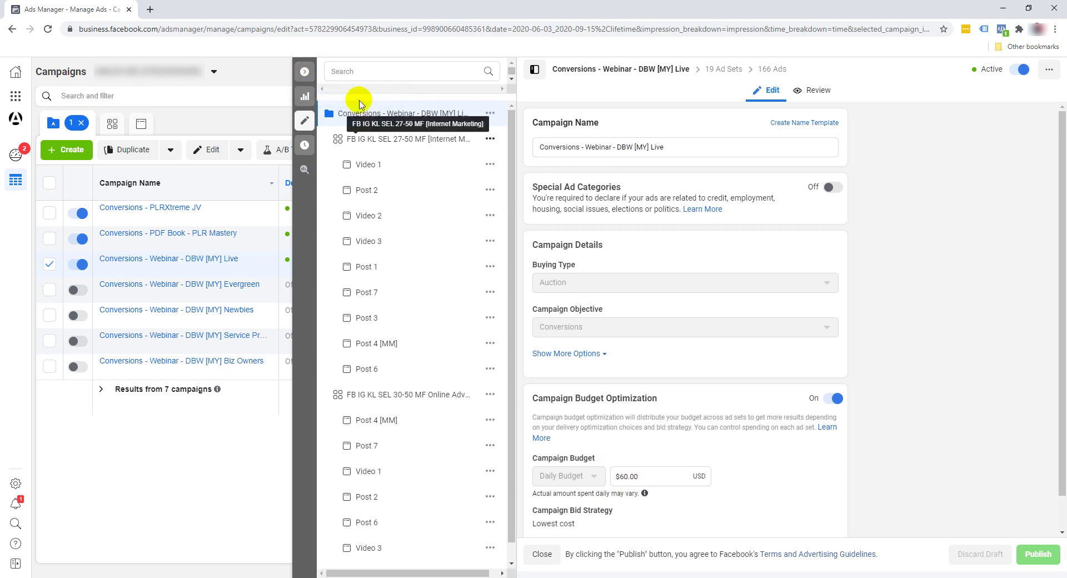
# - Close the campaign editor and show the Live campaign's ad sets, twelve now in Learning
pyautogui.click(304, 72)
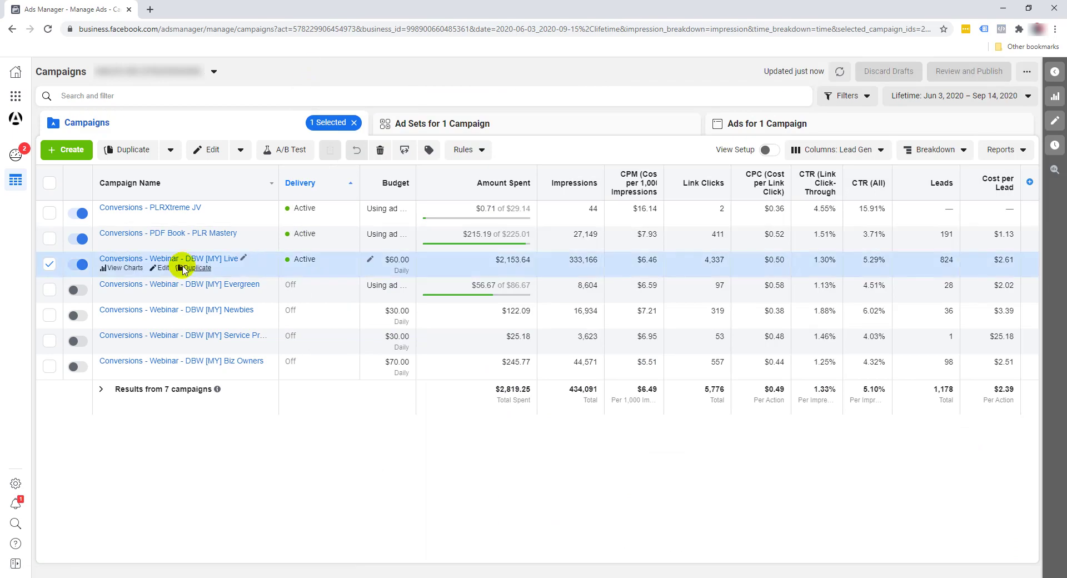
pyautogui.click(456, 120)
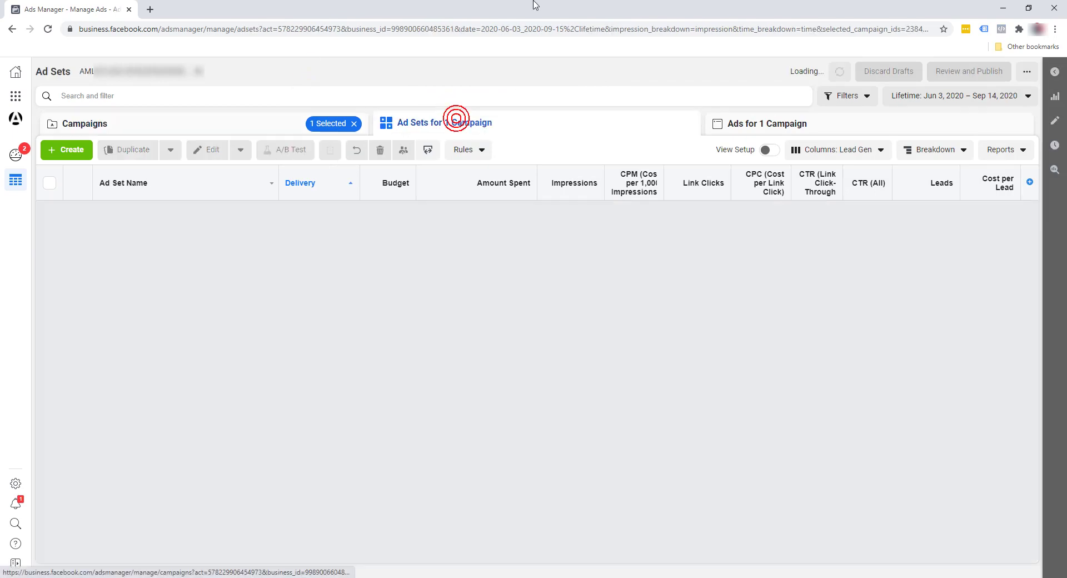